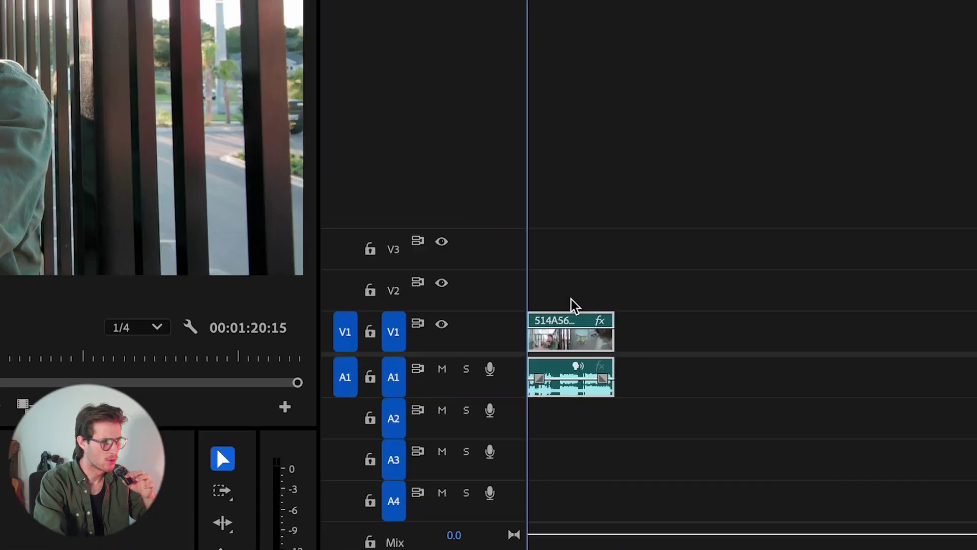
# - Alt-drag the balcony clip 514A5624.MP4 from V1 to put a duplicate on V2
pyautogui.moveTo(744, 283); pyautogui.dragTo(744, 266)
# - Select the V2 copy and search the Effects panel for 'bloo' to find Bloom_TRENTORIALS
pyautogui.click(454, 314)
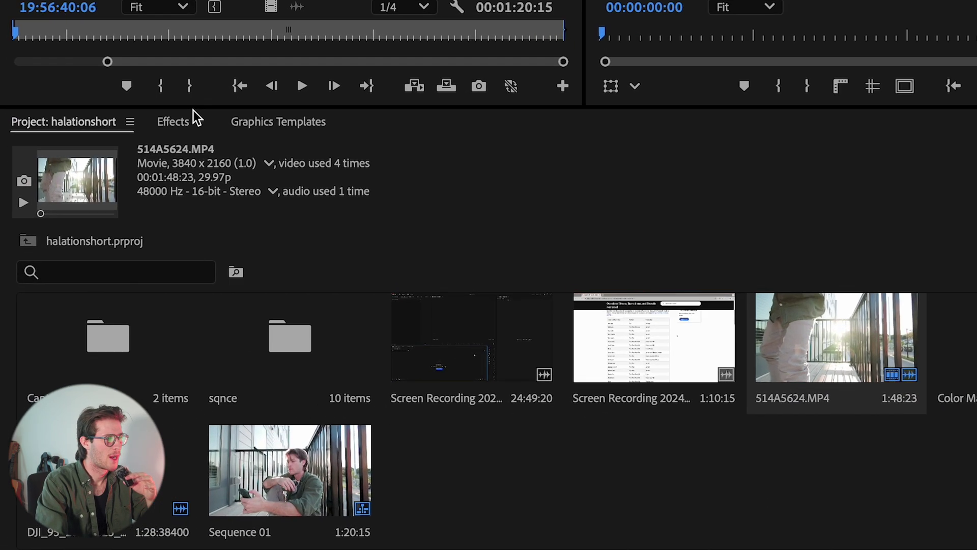
pyautogui.click(196, 118)
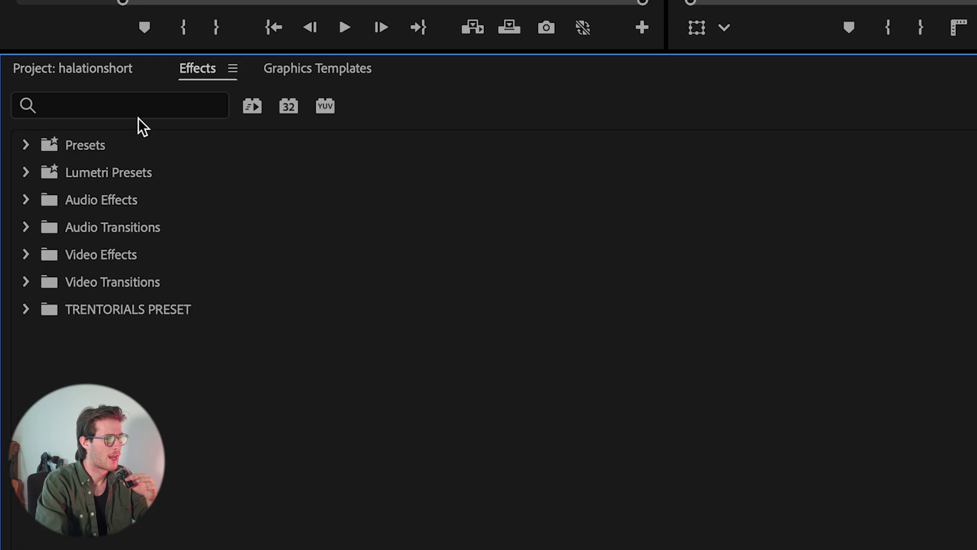
pyautogui.click(79, 163)
pyautogui.write('bloo')
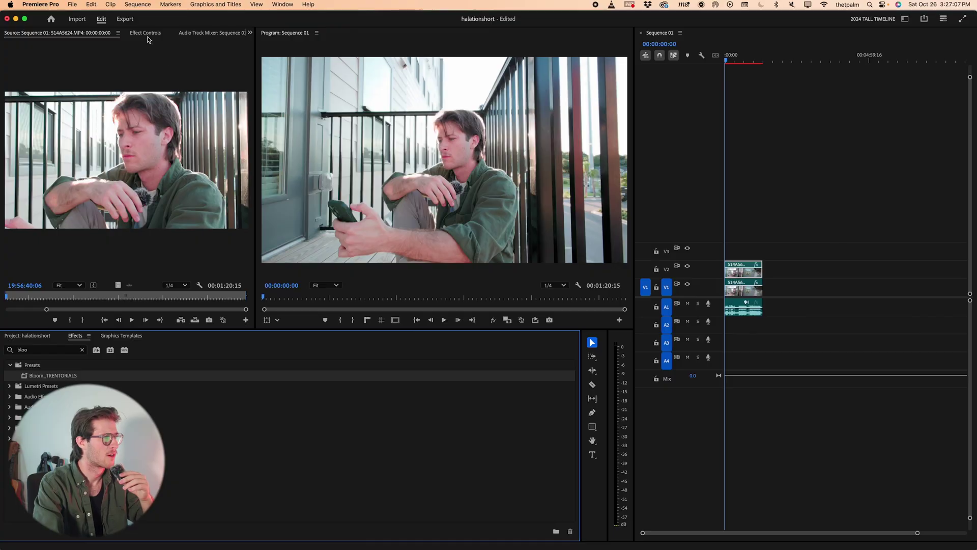
# - Check the V2 copy's Luma Key (Threshold 88%, Cutoff 81%) and Gaussian Blur 20 in Effect Controls
pyautogui.click(151, 37)
pyautogui.scroll(-2, 197, 481)
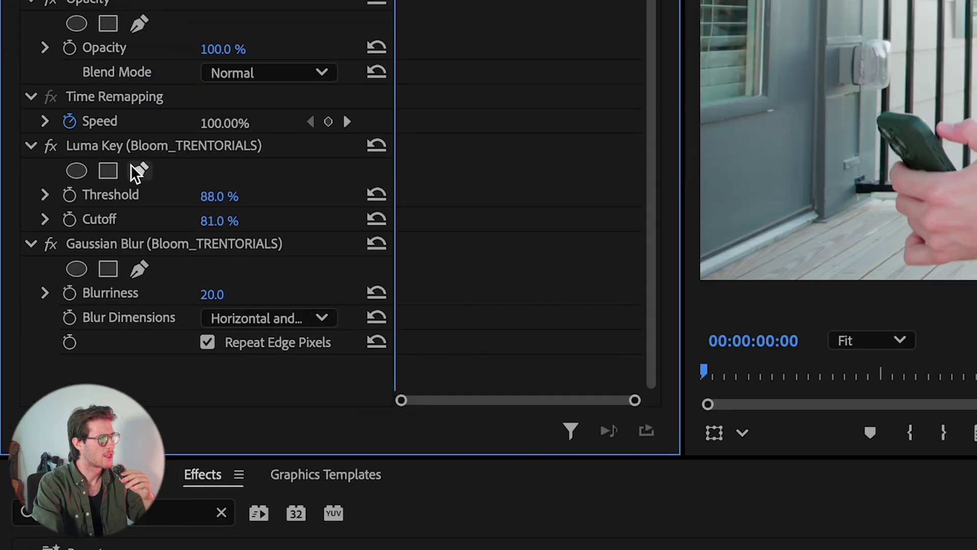
pyautogui.click(92, 150)
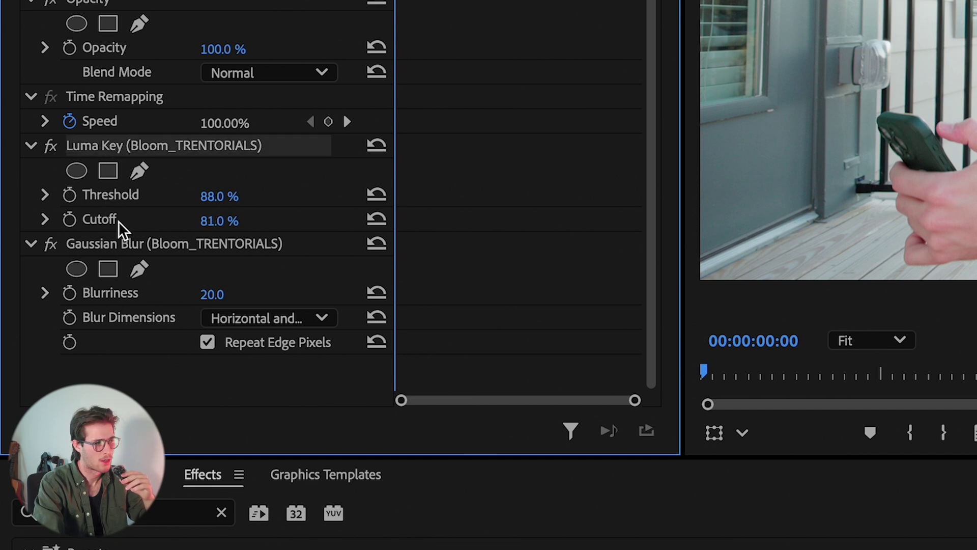
pyautogui.click(99, 250)
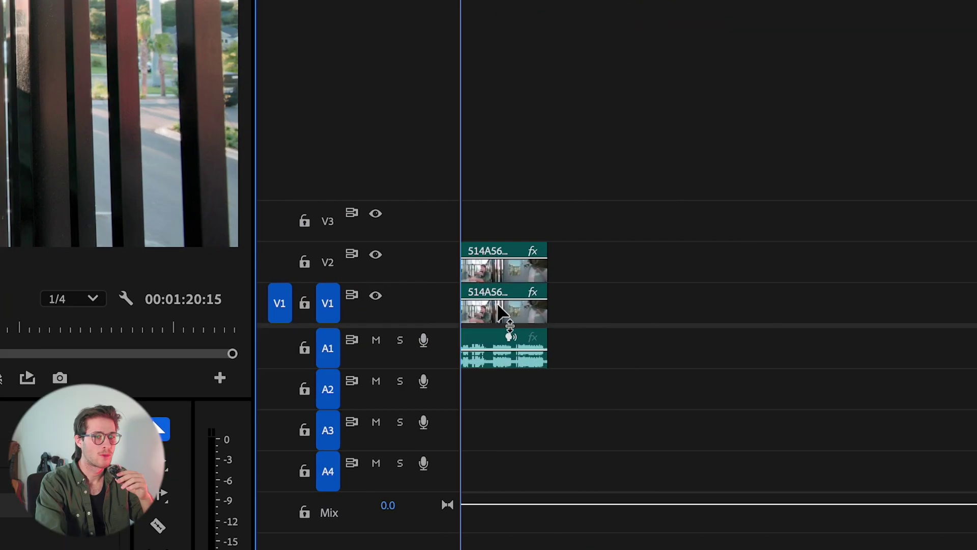
# - Alt-drag the balcony clip up to a new V4 track as a third copy
pyautogui.click(710, 289)
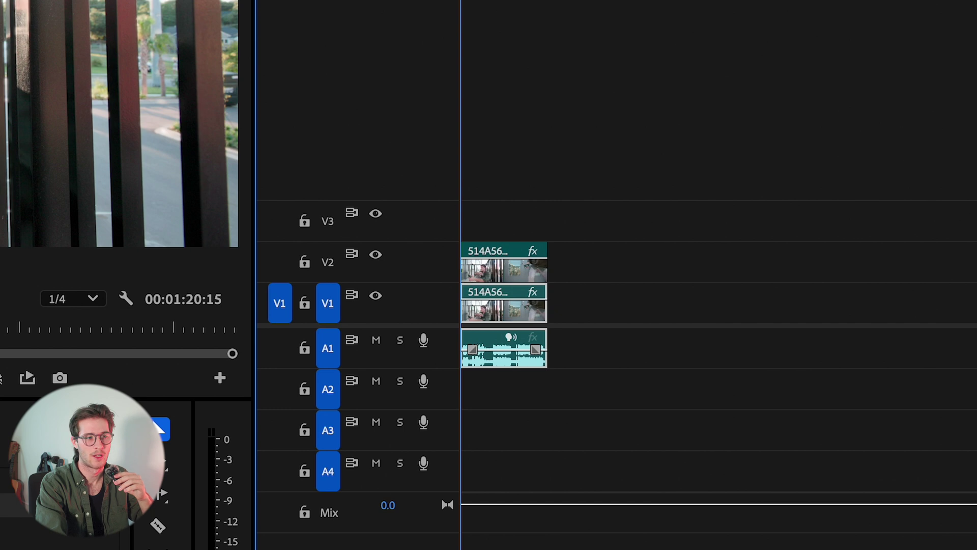
pyautogui.moveTo(504, 267); pyautogui.dragTo(508, 205)
pyautogui.click(490, 203)
pyautogui.click(499, 271)
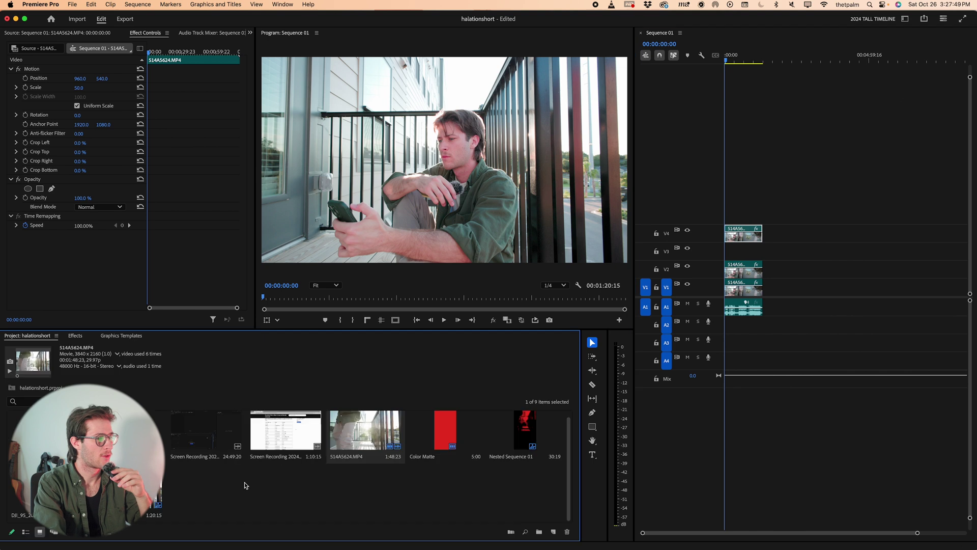
# - Create a red (FF0A00) 1920×1080 Color Matte and place it on track V3
pyautogui.rightClick(516, 438)
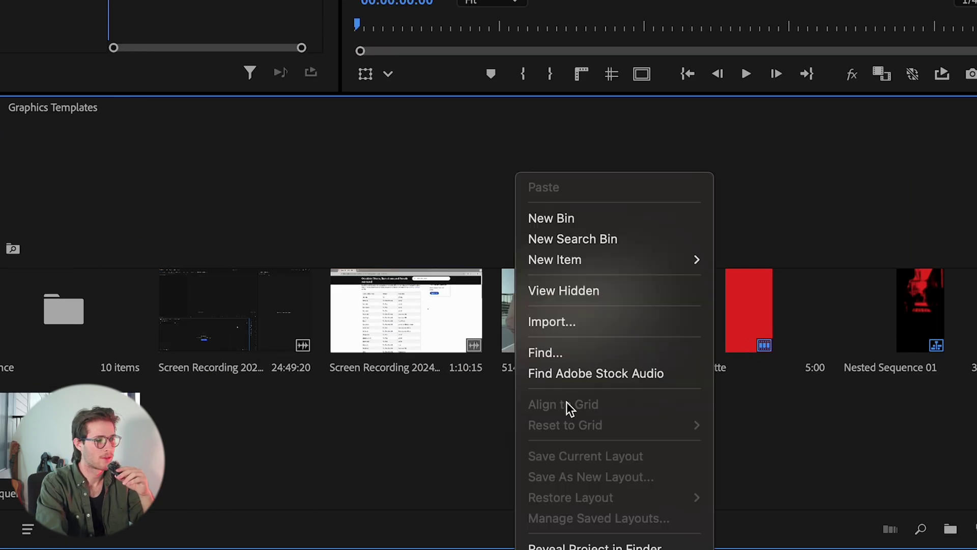
pyautogui.moveTo(604, 275)
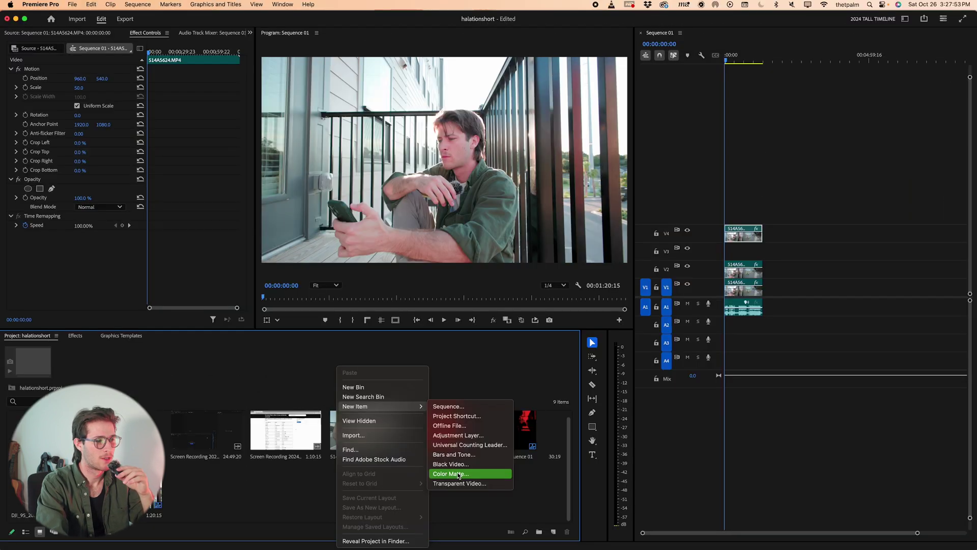
pyautogui.click(460, 475)
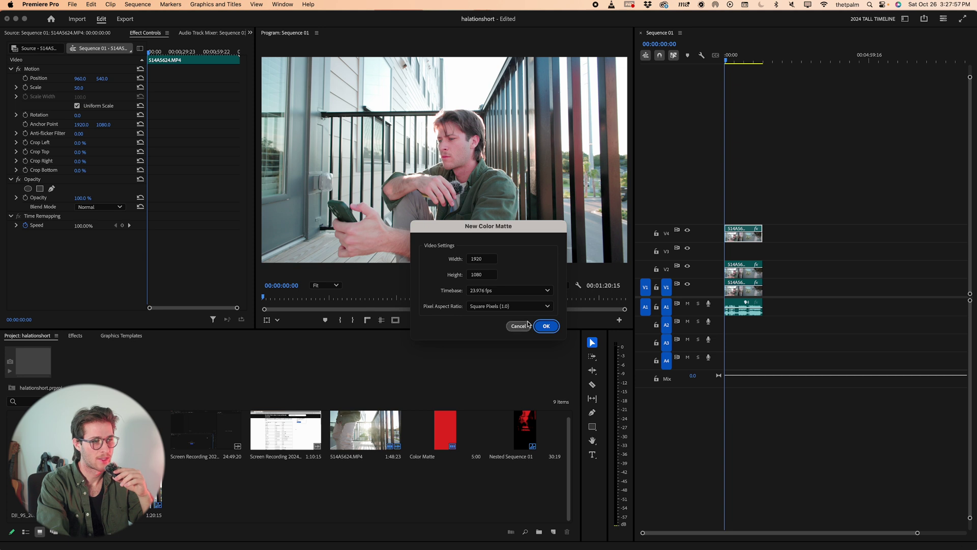
pyautogui.click(544, 327)
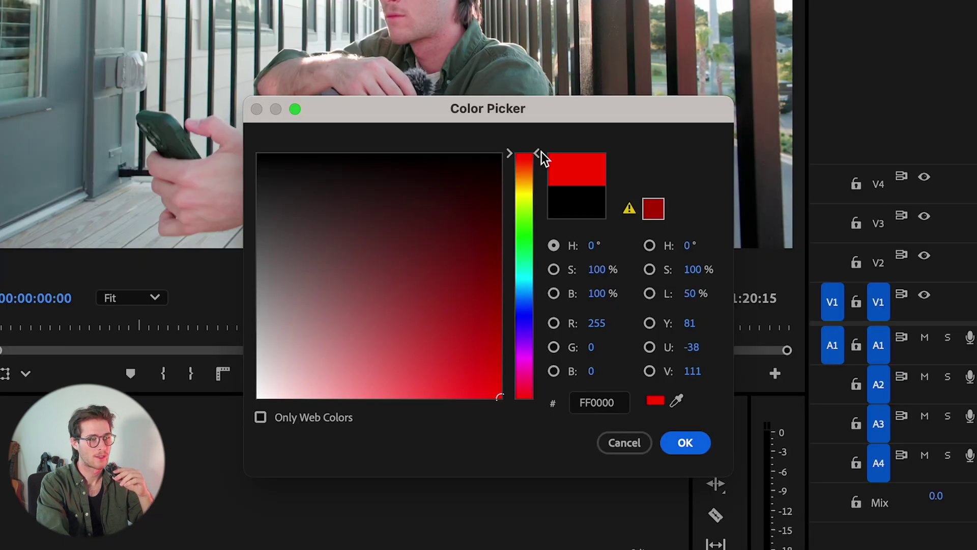
pyautogui.moveTo(542, 152); pyautogui.dragTo(548, 154)
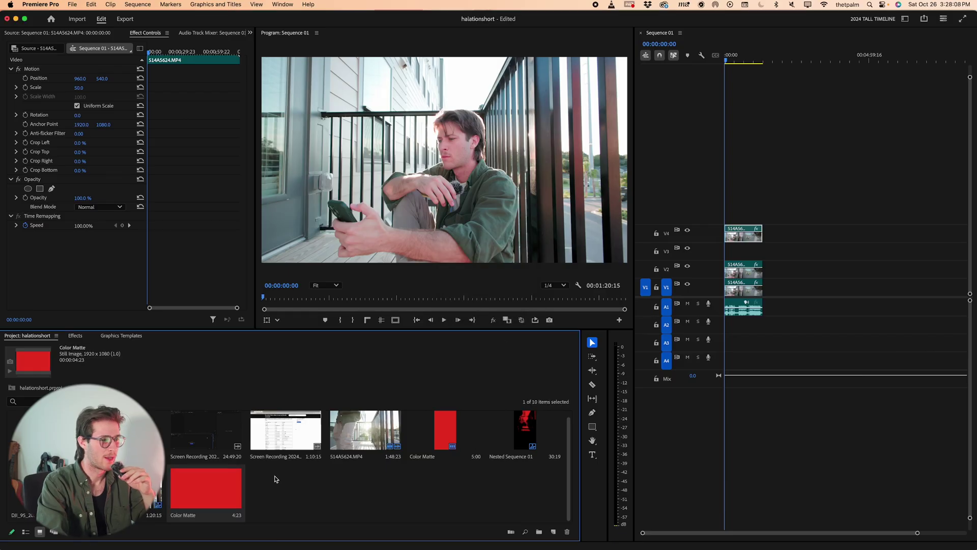
pyautogui.moveTo(205, 488); pyautogui.dragTo(742, 252)
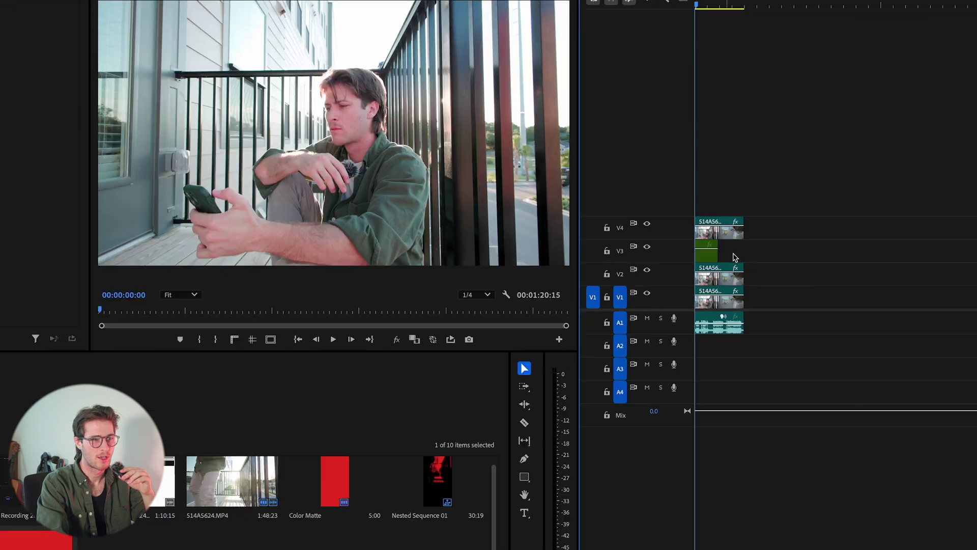
# - Extend the red matte to the clips' length, nest it, and apply Gaussian Blur to it
pyautogui.moveTo(741, 254); pyautogui.dragTo(763, 253)
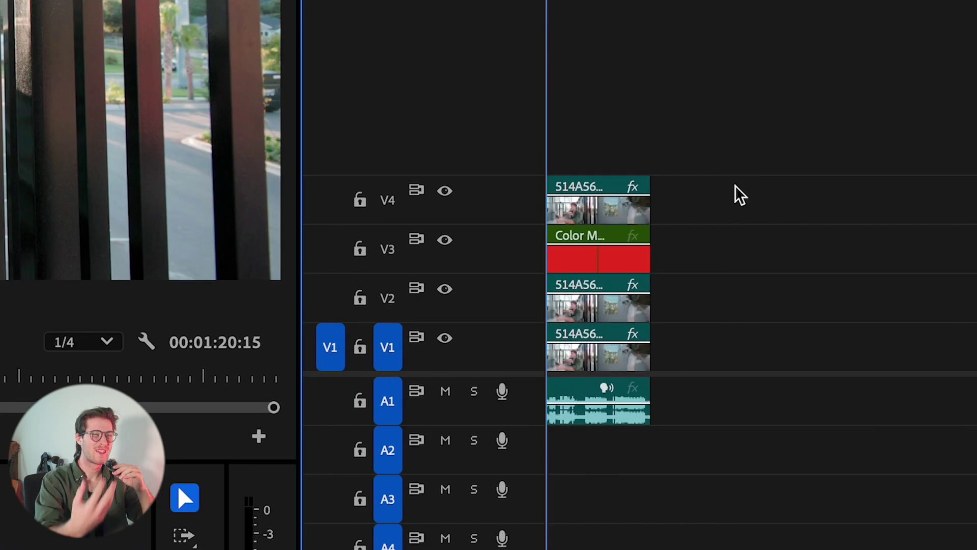
pyautogui.rightClick(581, 262)
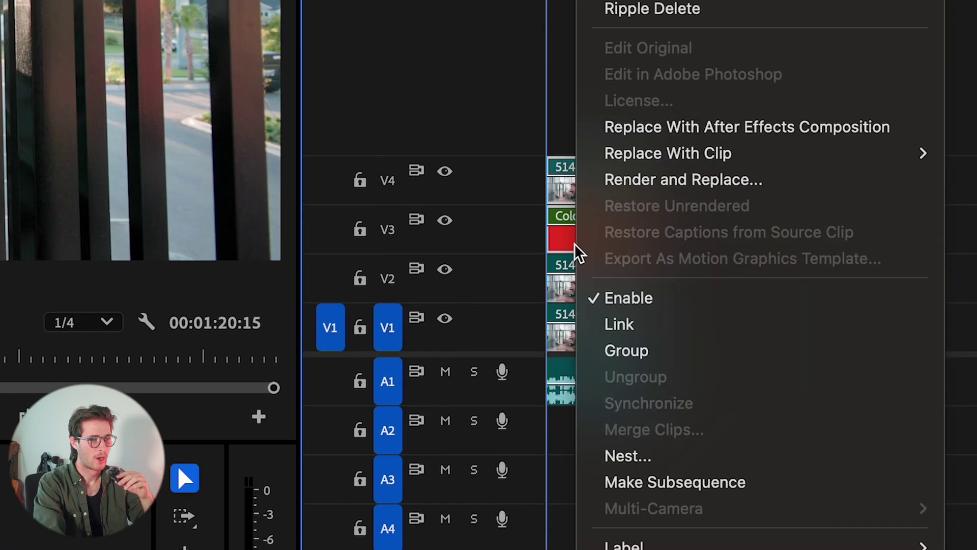
pyautogui.click(637, 260)
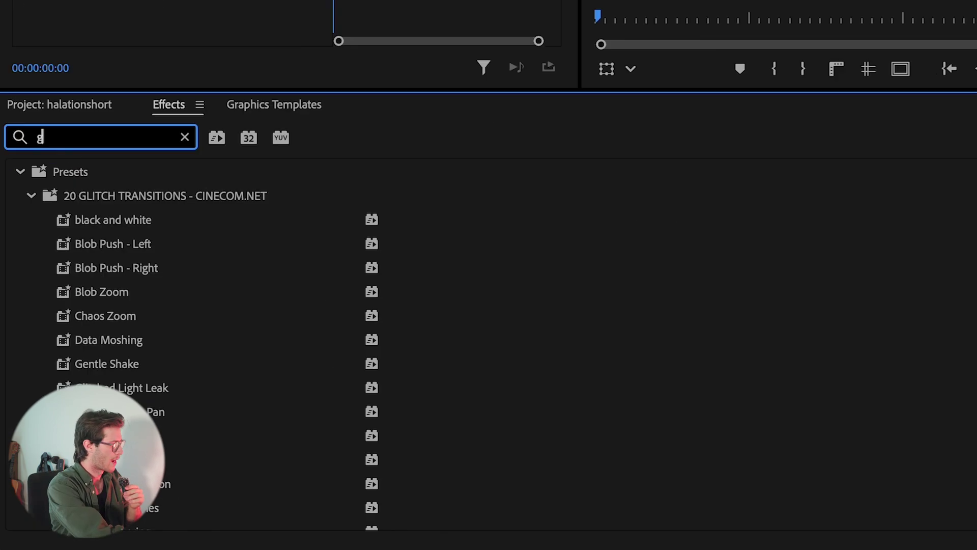
pyautogui.write('aus')
pyautogui.moveTo(131, 290); pyautogui.dragTo(471, 340)
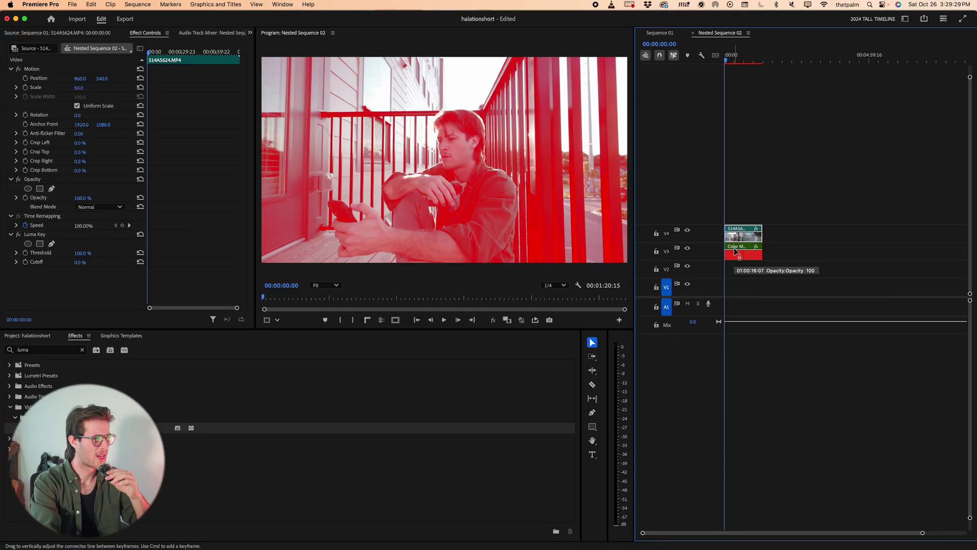
# - Set the Track Matte Key to use Video 4 with Matte Luma compositing
pyautogui.click(743, 236)
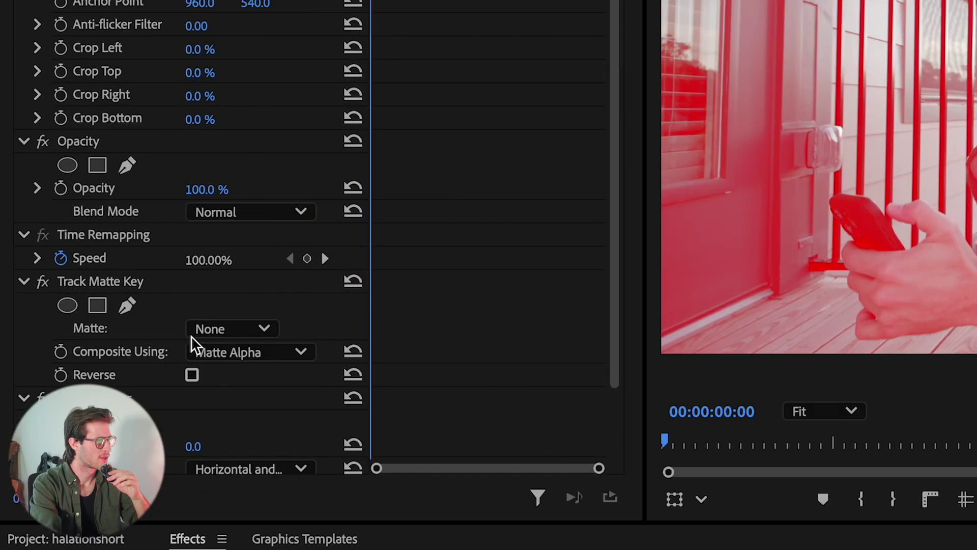
pyautogui.click(193, 308)
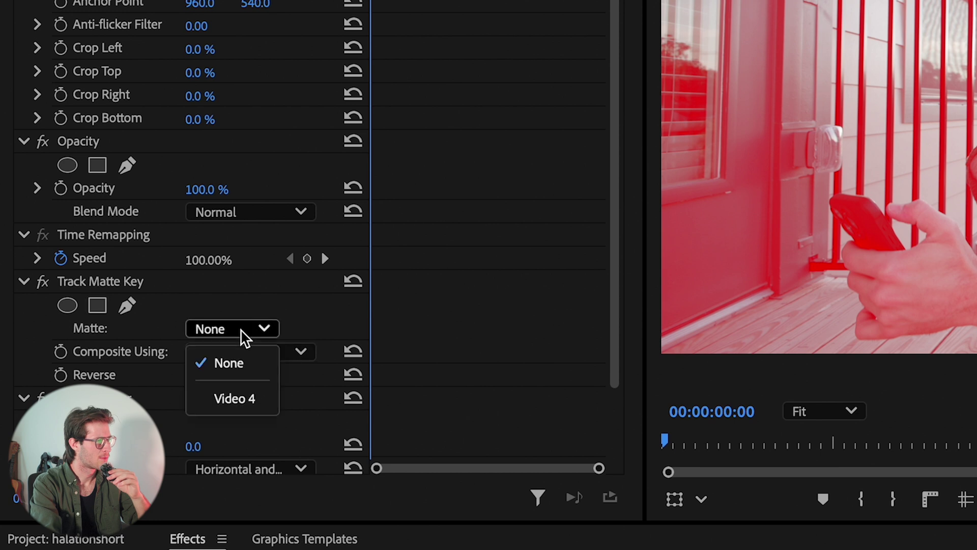
pyautogui.click(228, 398)
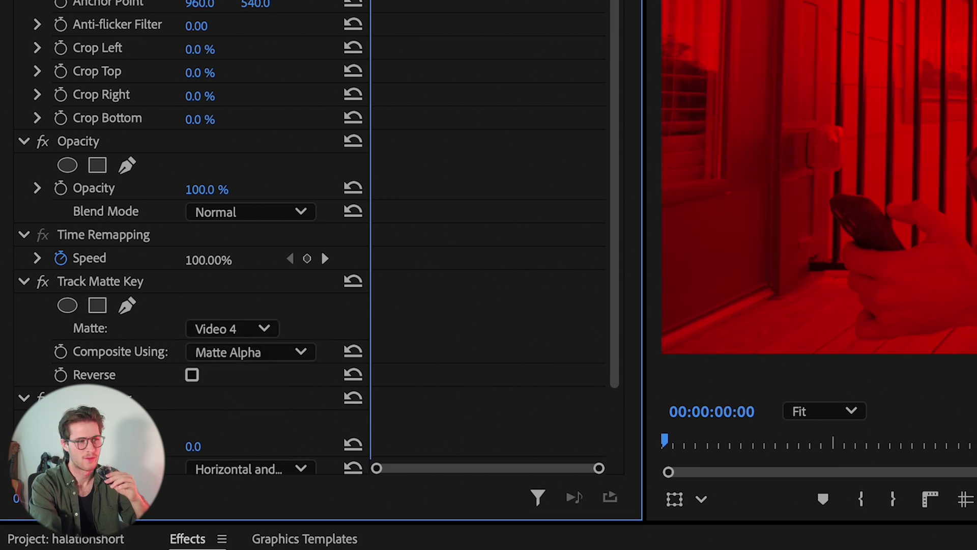
pyautogui.click(275, 353)
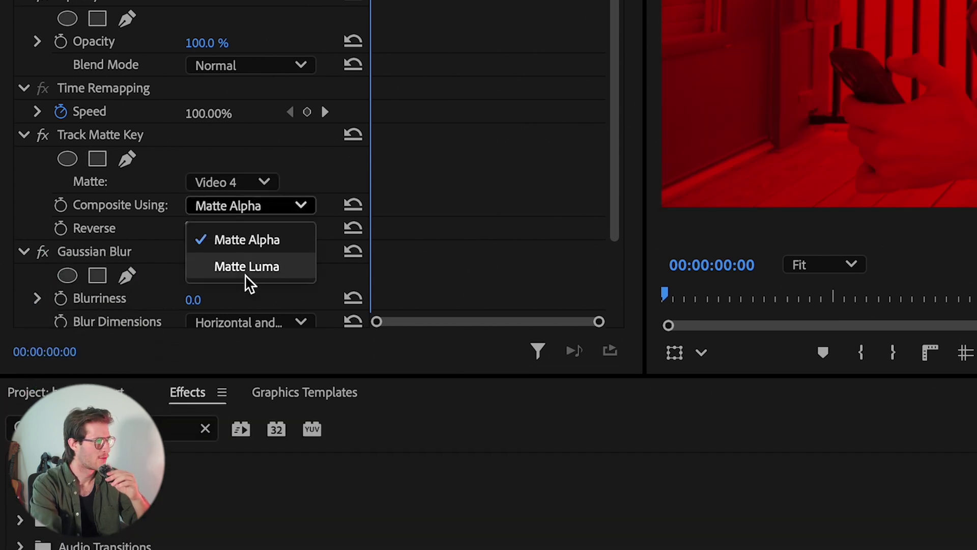
pyautogui.click(245, 413)
# - Set Gaussian Blur blurriness to 50, then disable the blur temporarily
pyautogui.scroll(-3, 262, 247)
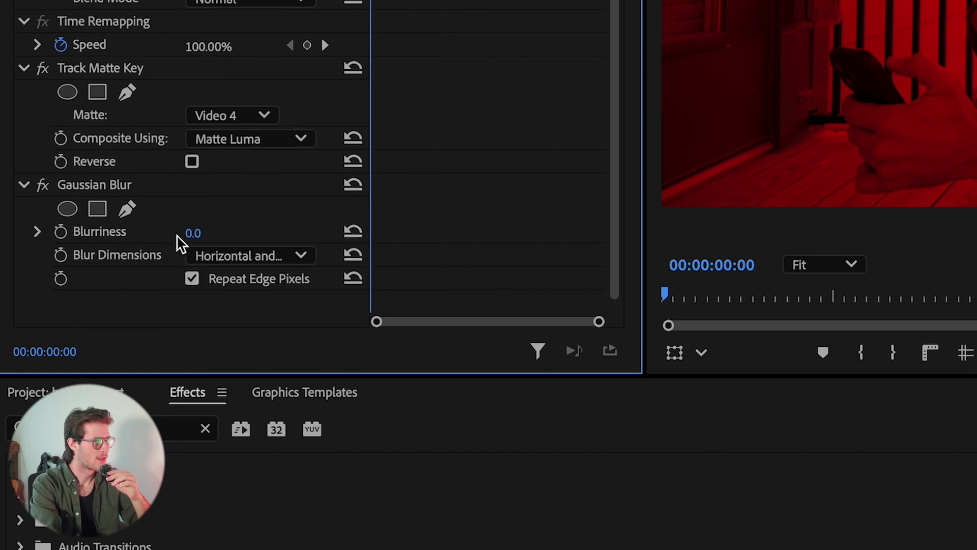
pyautogui.click(195, 233)
pyautogui.write('50')
pyautogui.press('Return')
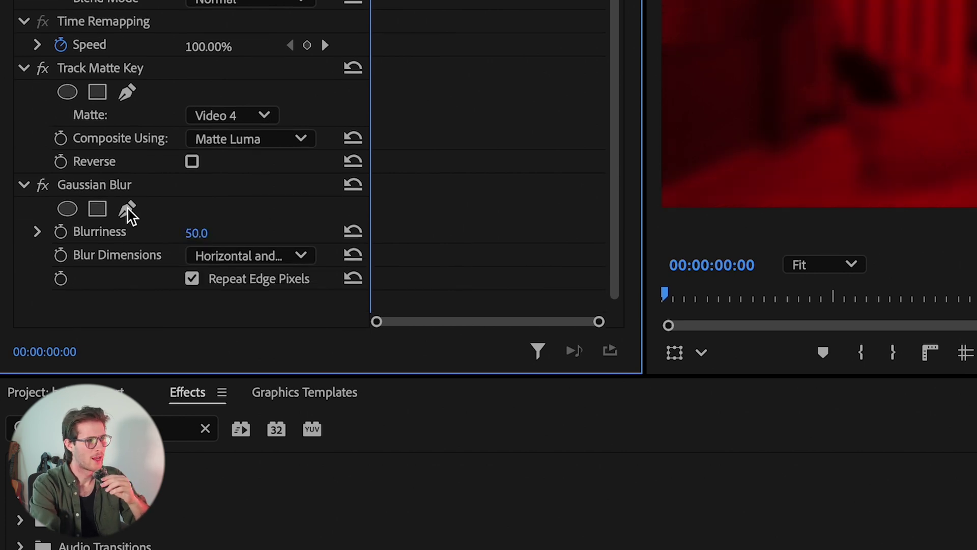
pyautogui.click(41, 185)
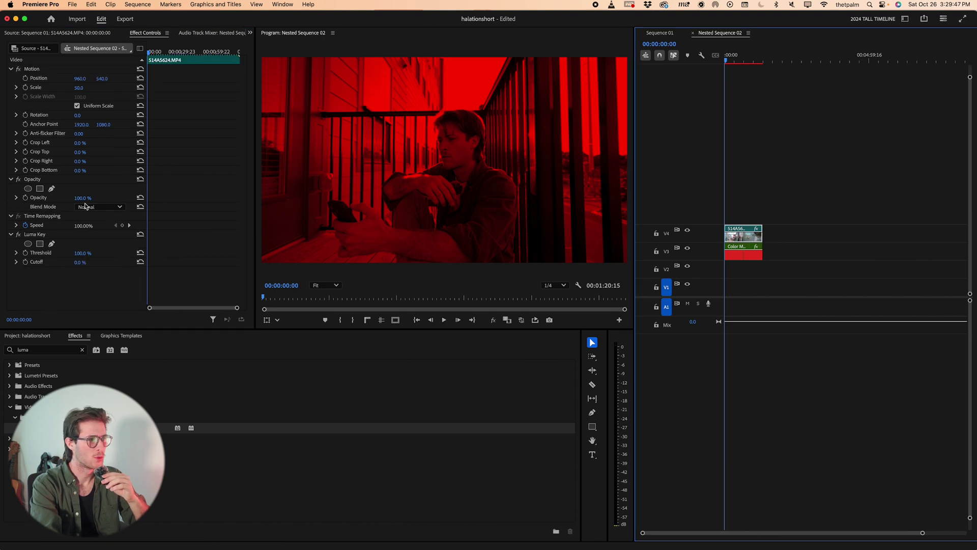
# - Set the Luma Key threshold to 88% and re-enable the Gaussian Blur on the red matte
pyautogui.click(81, 253)
pyautogui.write('88')
pyautogui.press('Return')
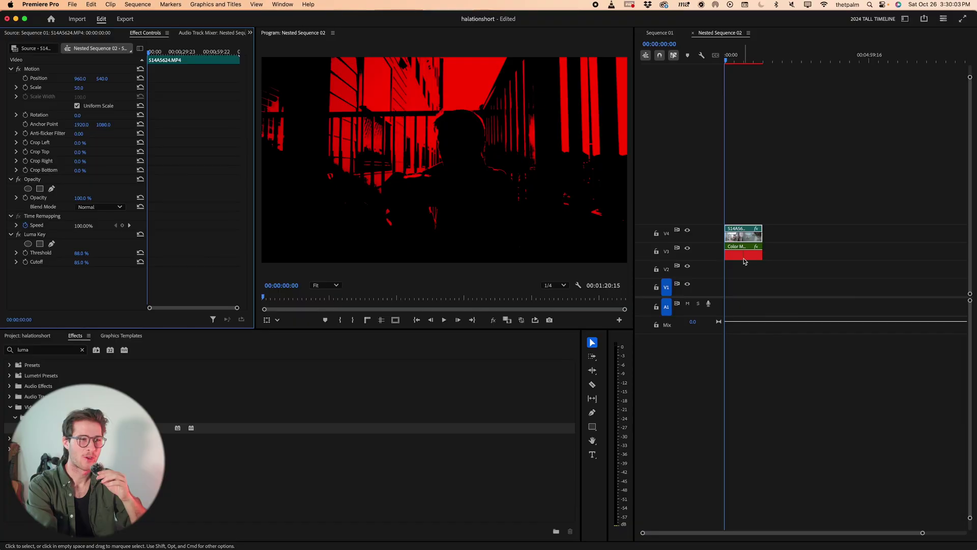
pyautogui.click(744, 261)
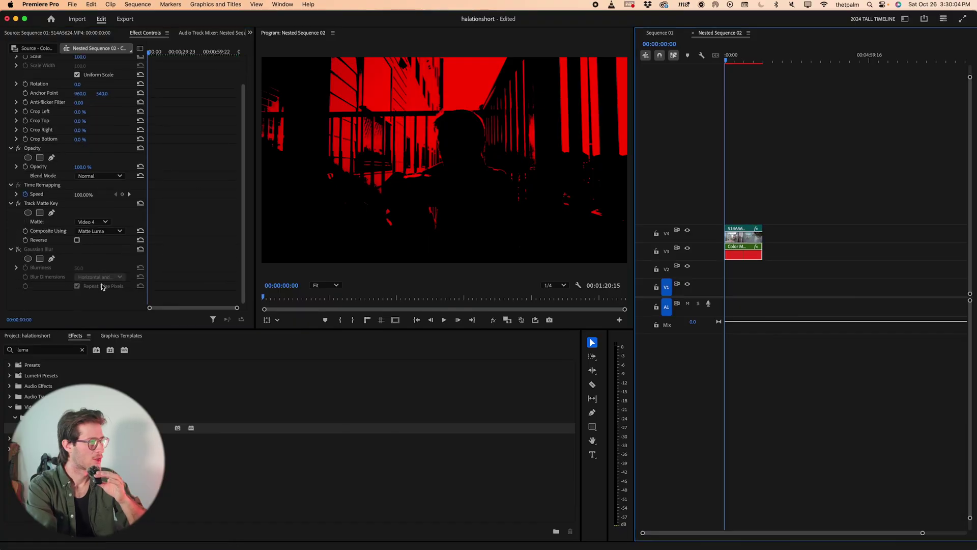
pyautogui.click(19, 249)
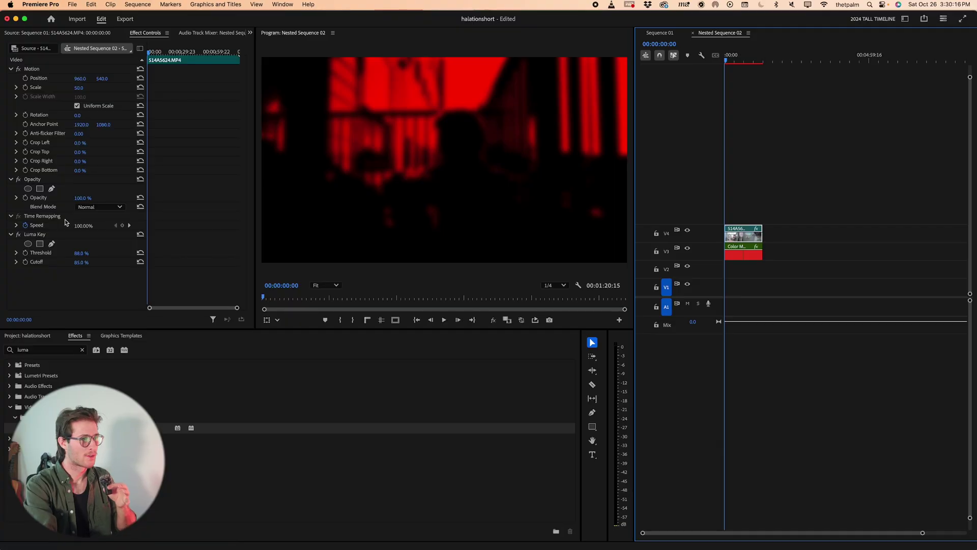
# - Toggle the Luma Key off to compare, then close the Nested Sequence 02 timeline
pyautogui.click(18, 235)
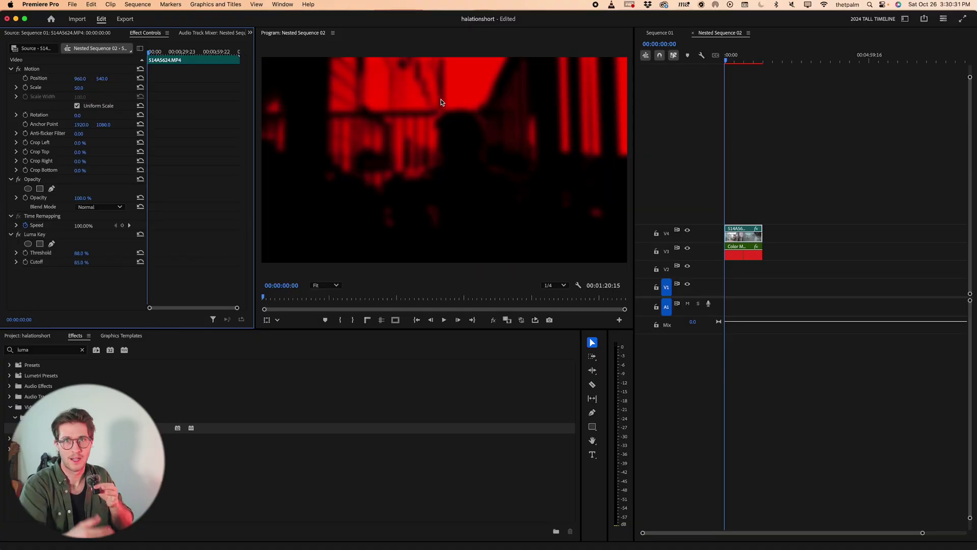
pyautogui.click(693, 33)
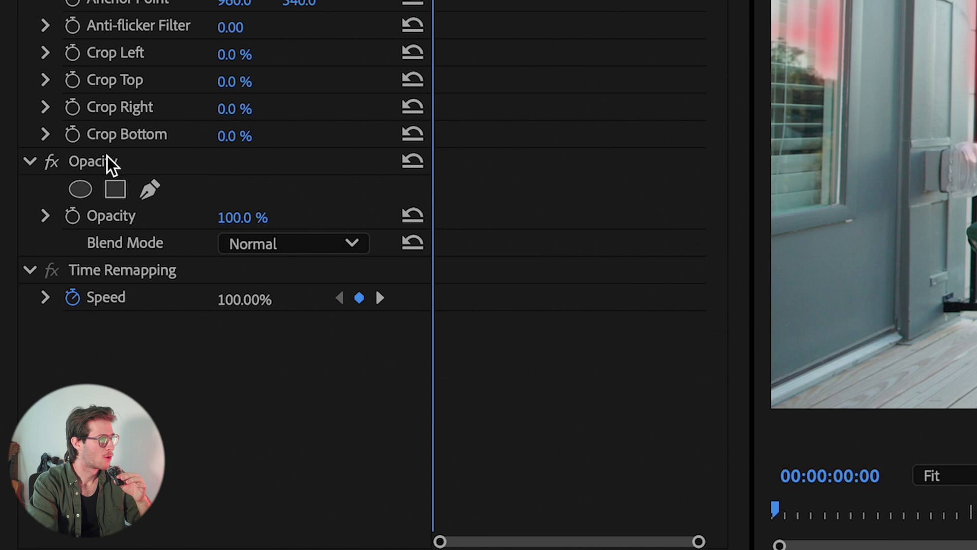
# - Set the nested glow layer's opacity to 60%
pyautogui.click(244, 216)
pyautogui.write('60')
pyautogui.press('Return')
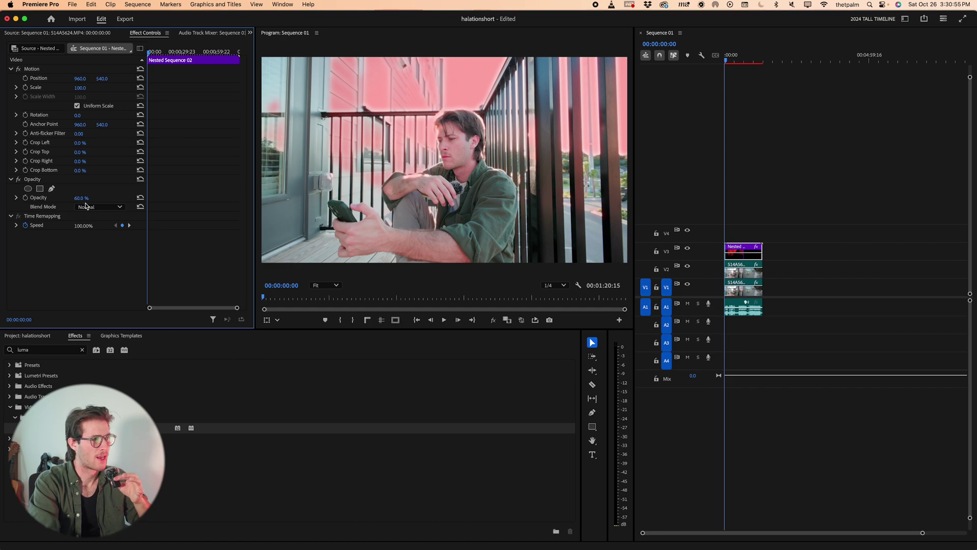
# - Try Screen and Overlay blend modes, settle on Lighten, and reopen the nested glow sequence
pyautogui.click(87, 207)
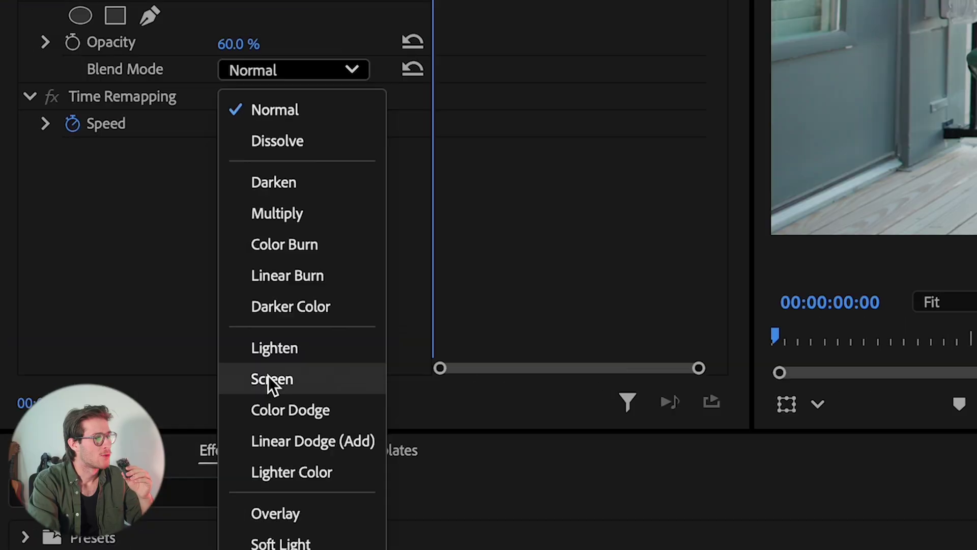
pyautogui.click(268, 376)
pyautogui.click(100, 208)
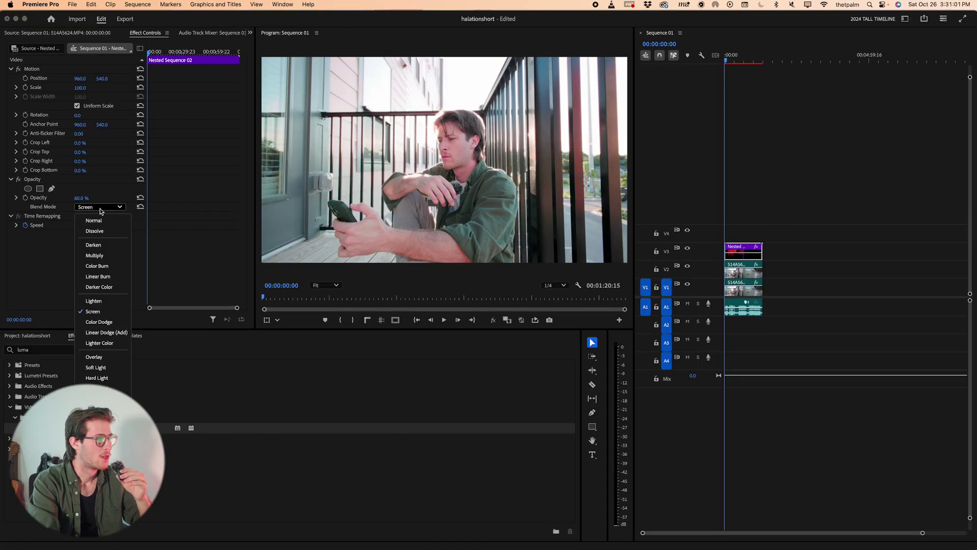
pyautogui.click(96, 356)
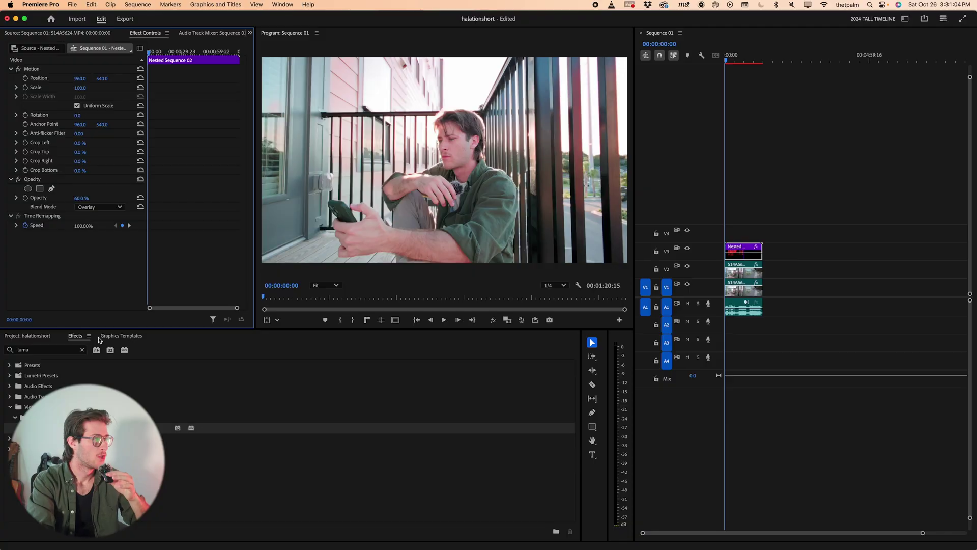
pyautogui.click(98, 207)
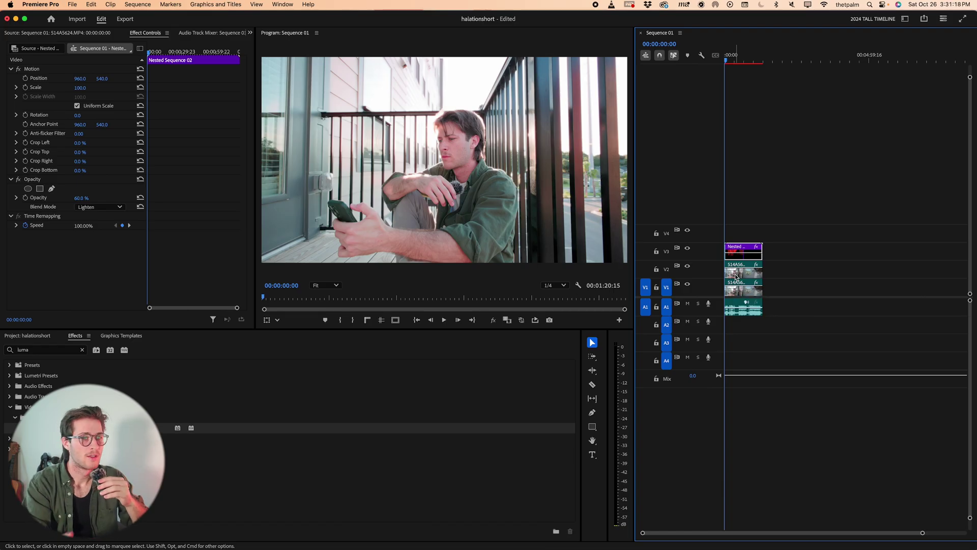
pyautogui.doubleClick(734, 250)
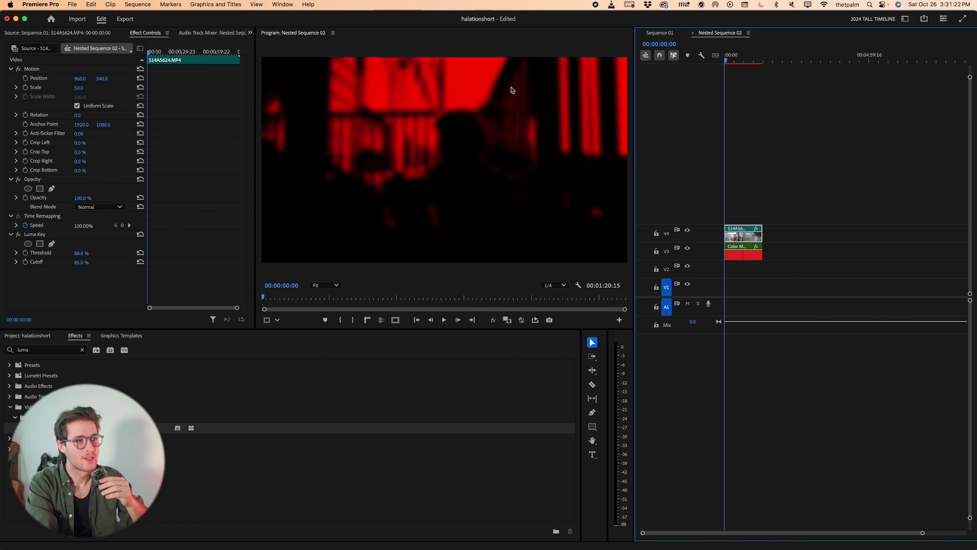
# - Tighten the nested Luma Key to Threshold 92% and Cutoff 90%, then return to Sequence 01
pyautogui.click(87, 258)
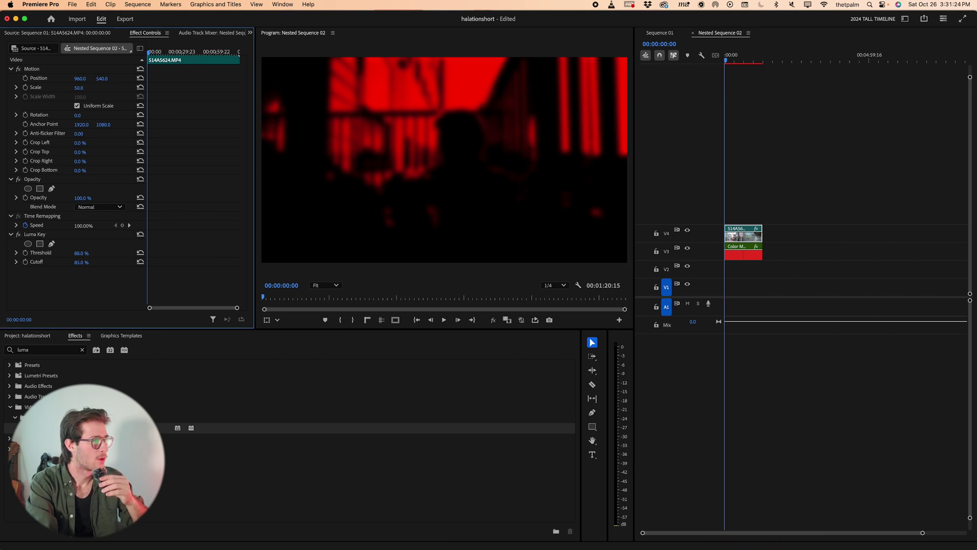
pyautogui.click(81, 262)
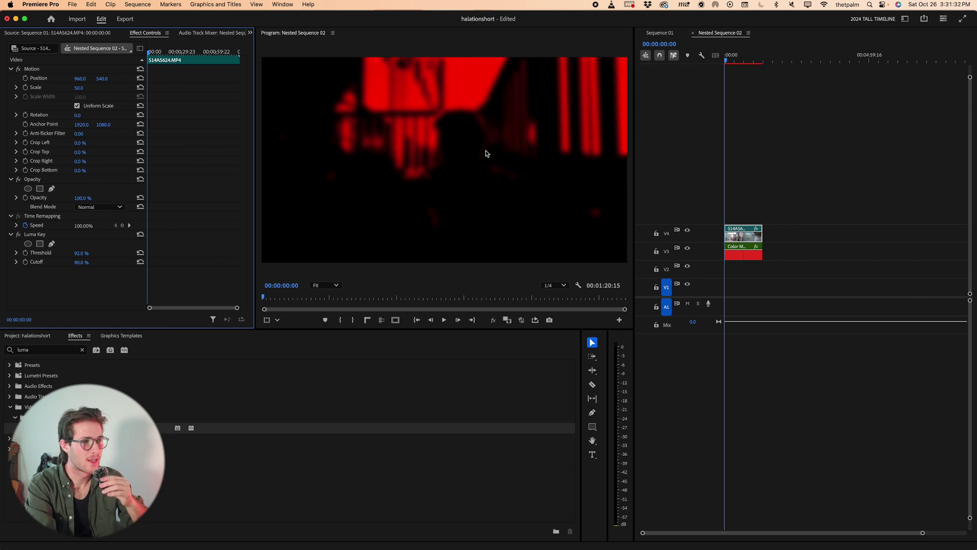
pyautogui.click(672, 34)
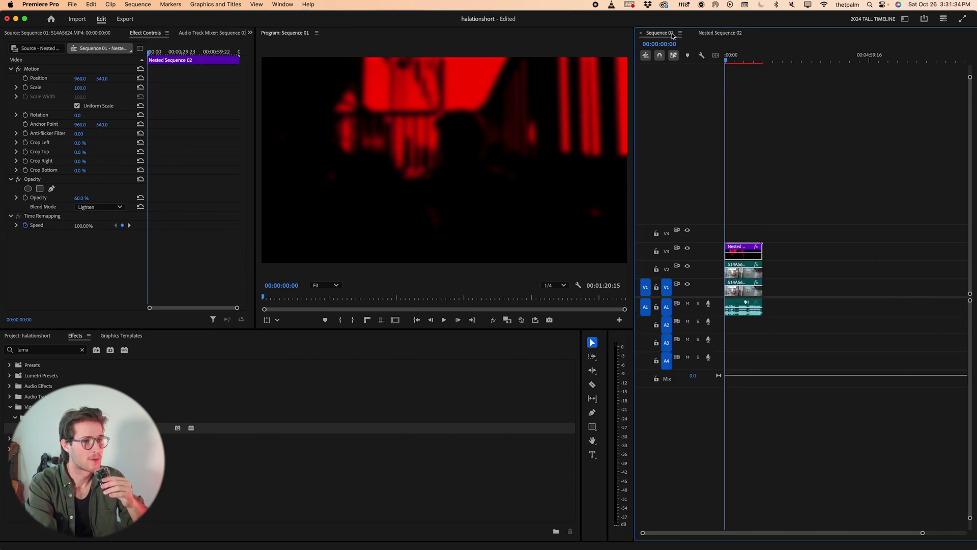